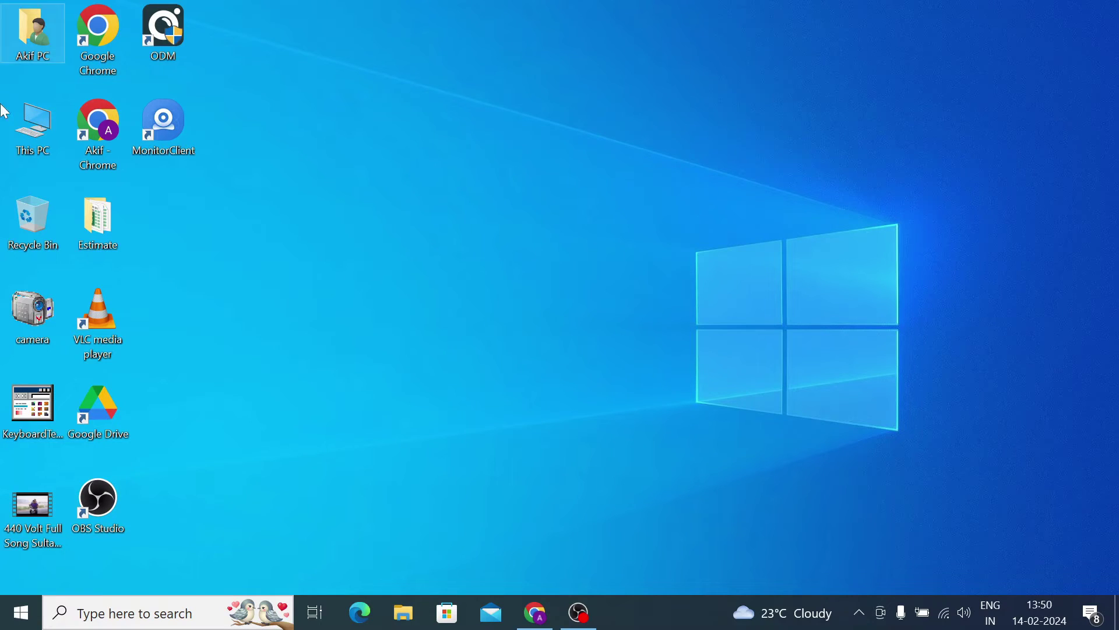
# Open Chrome maximized, search Google for 'zmodo for pc' and scroll to the CCTV DESK result
pyautogui.doubleClick(103, 146)
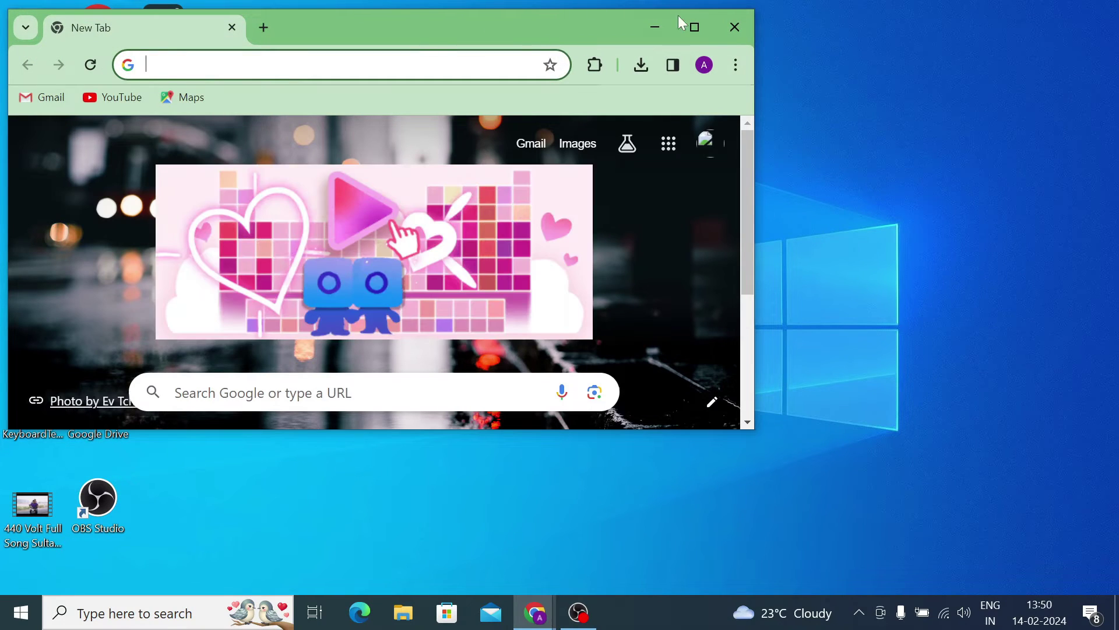
pyautogui.click(684, 26)
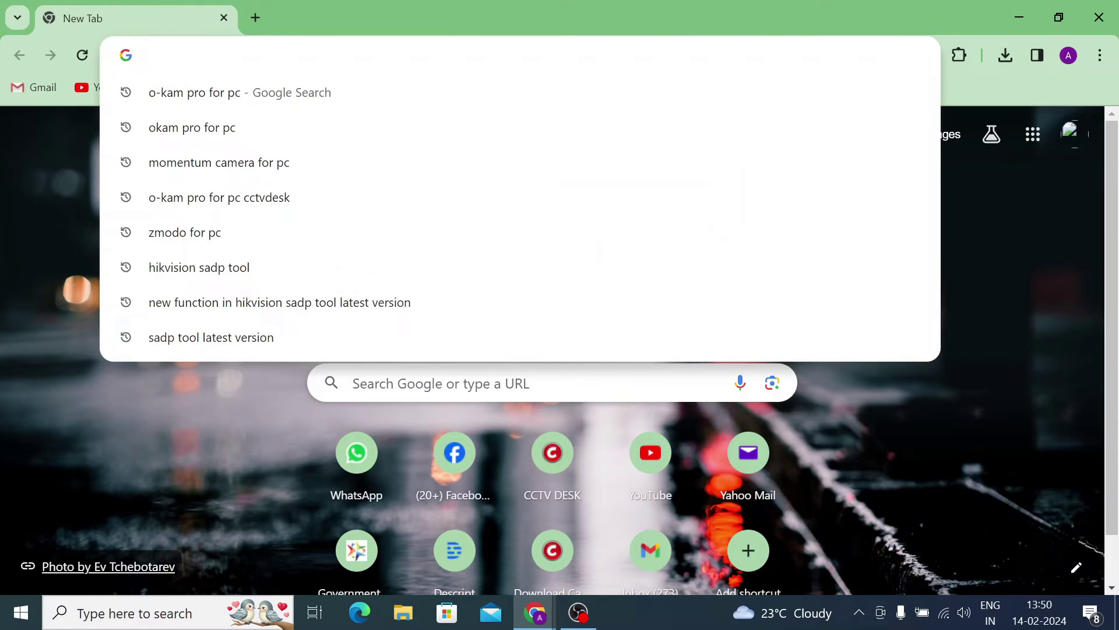
pyautogui.write('zmo')
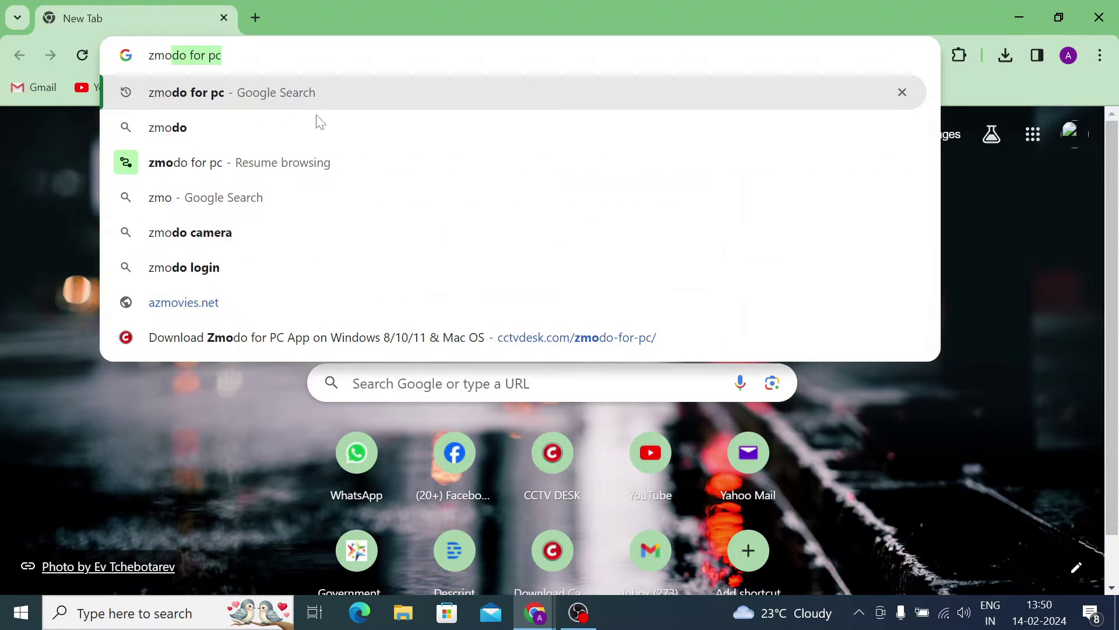
pyautogui.click(238, 92)
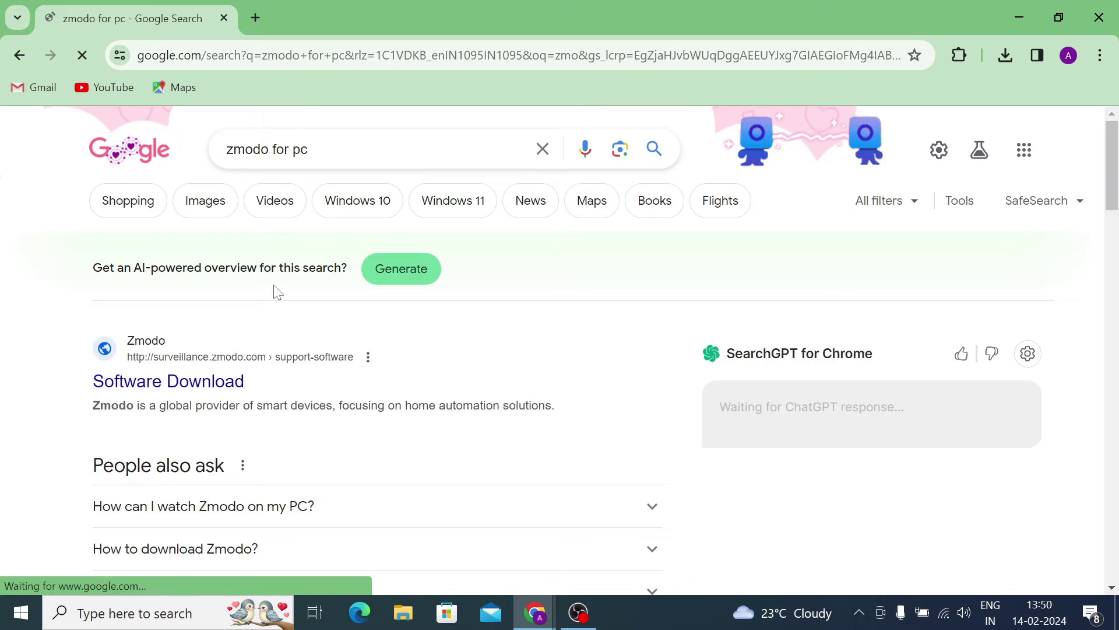
pyautogui.scroll(-20, 278, 292)
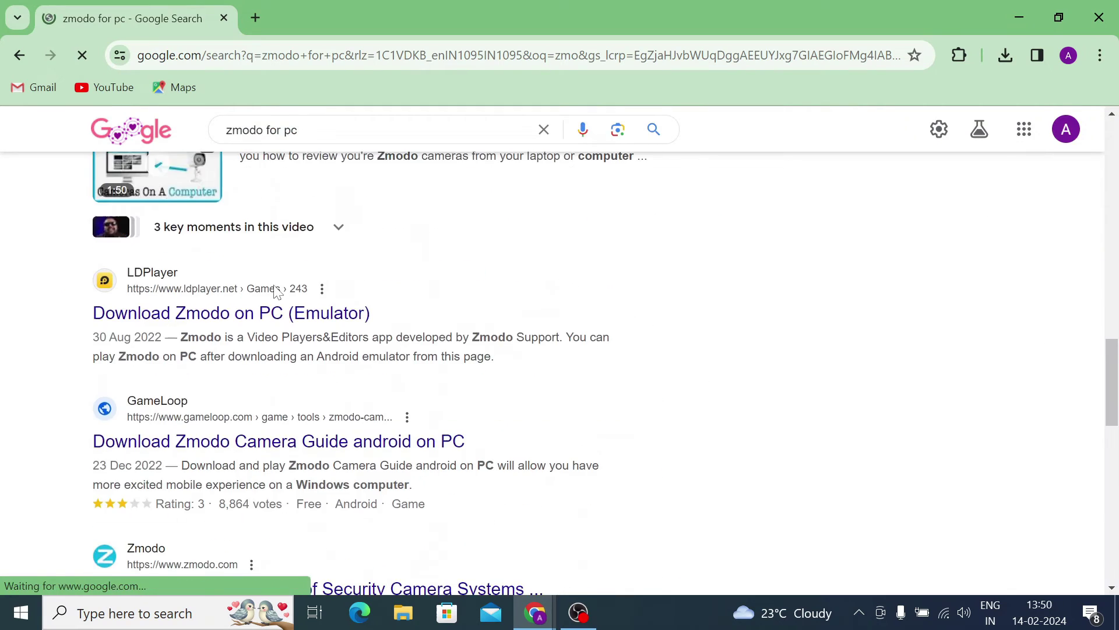
pyautogui.scroll(-6, 277, 291)
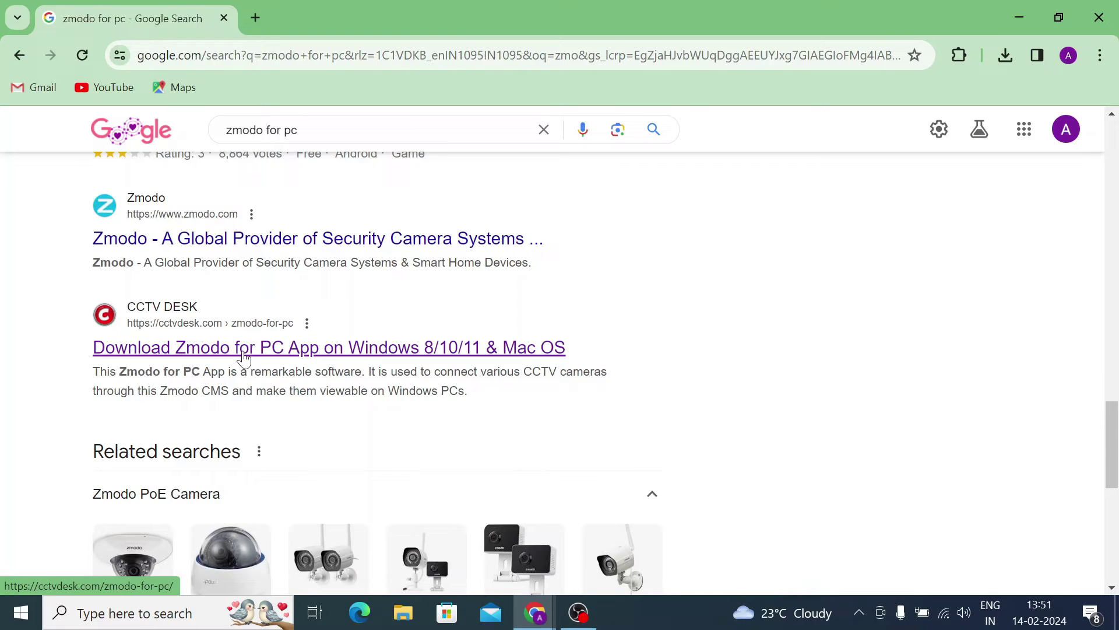
# Open the CCTV DESK 'Download Zmodo for PC' article and scroll through its installation steps
pyautogui.click(243, 349)
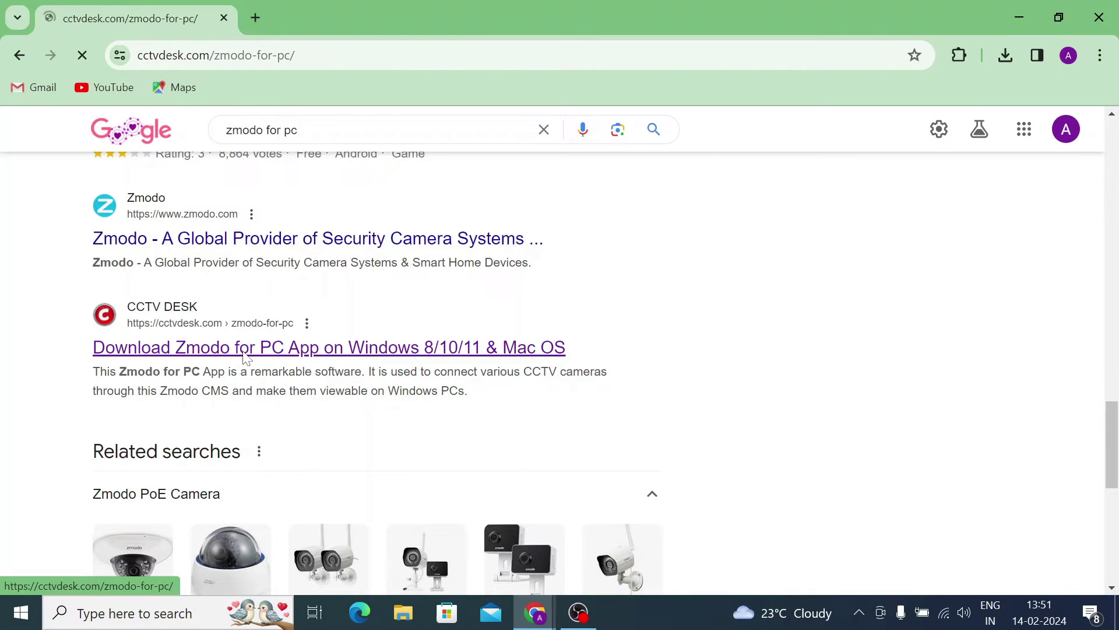
pyautogui.scroll(-3, 497, 411)
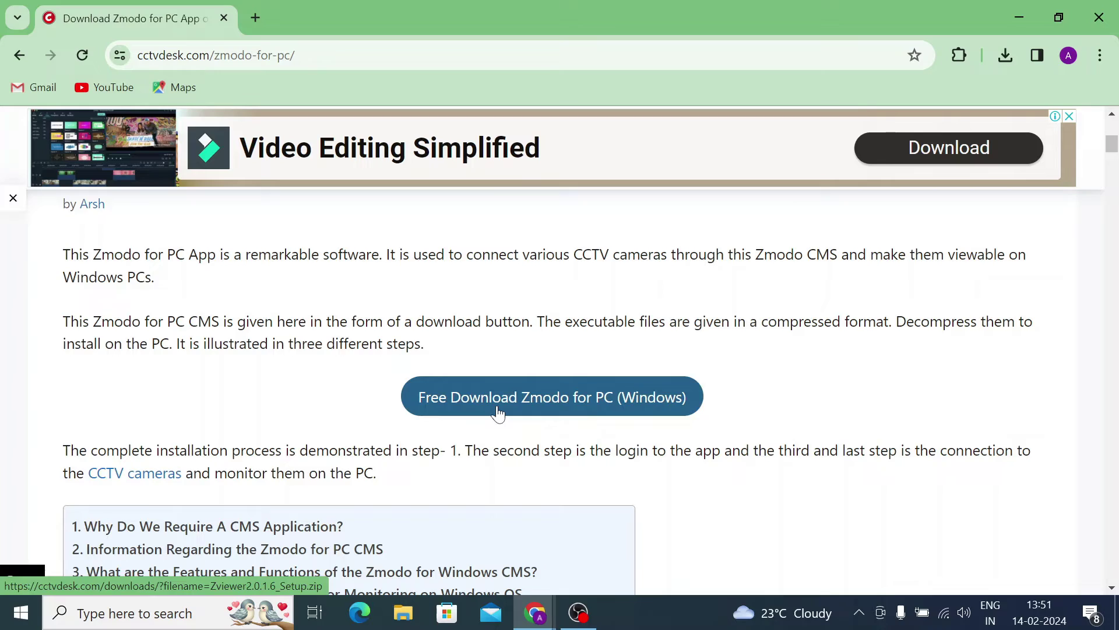
pyautogui.scroll(-15, 499, 413)
pyautogui.scroll(-20, 500, 413)
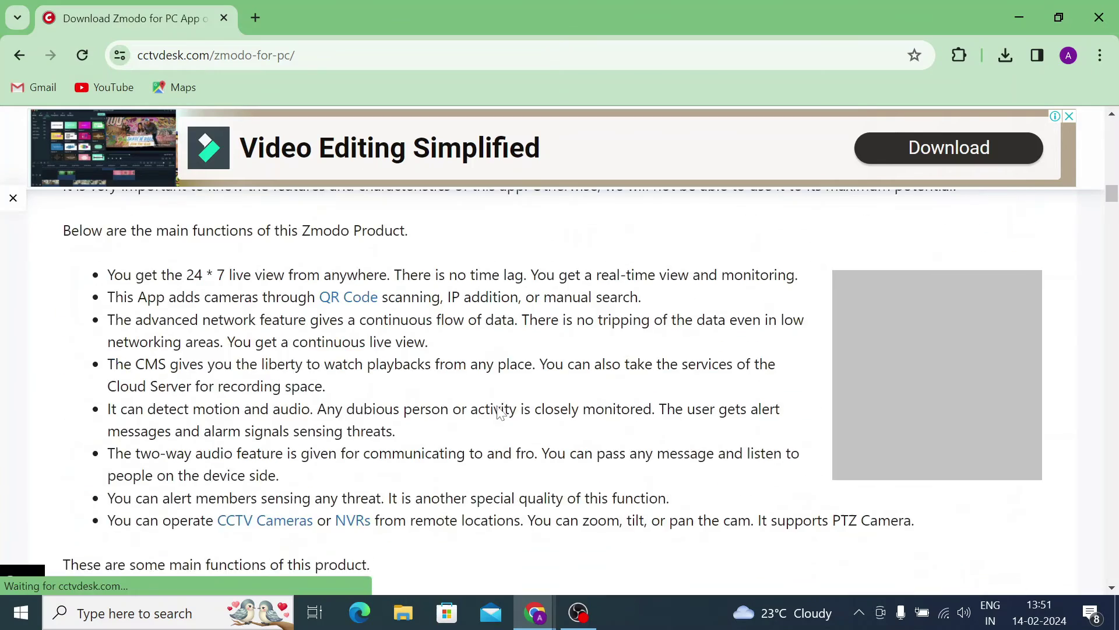
pyautogui.scroll(-6, 499, 412)
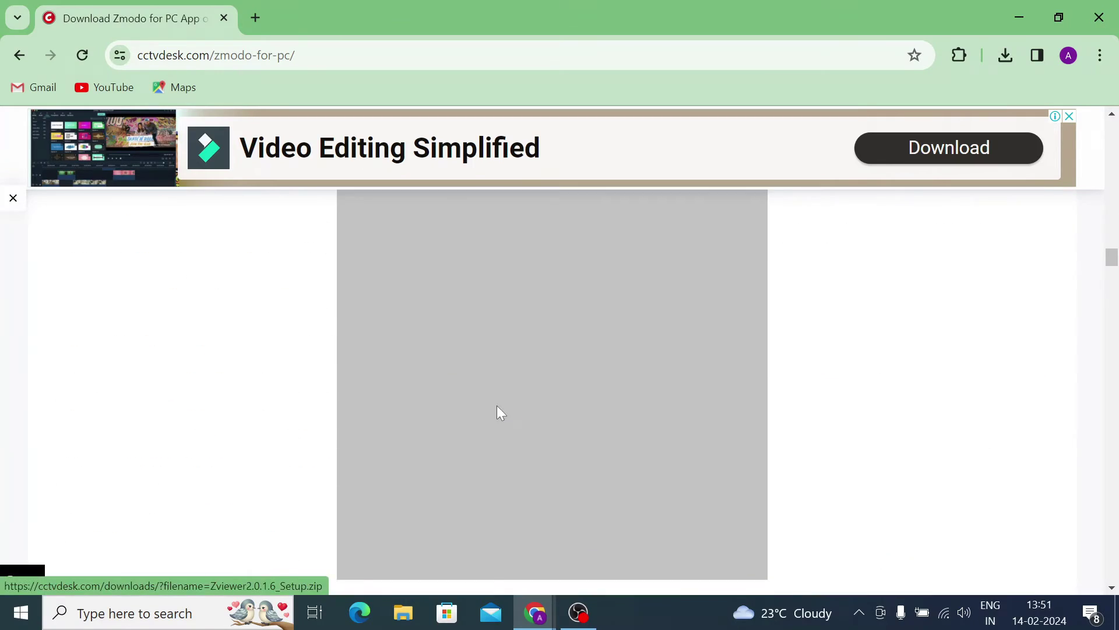
pyautogui.scroll(-6, 498, 408)
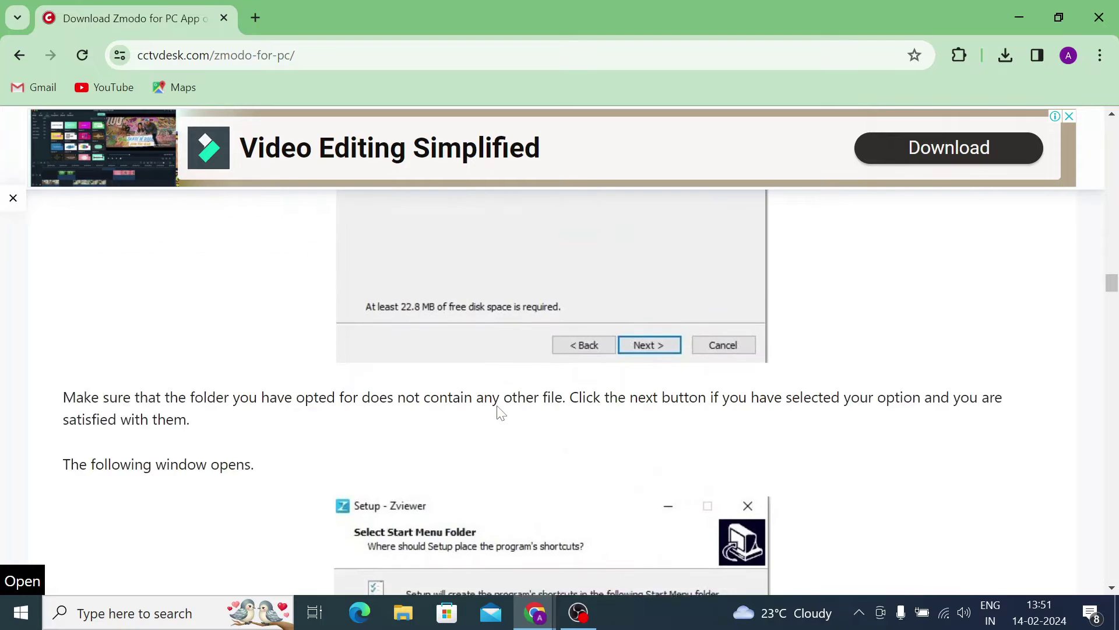
pyautogui.scroll(-3, 500, 413)
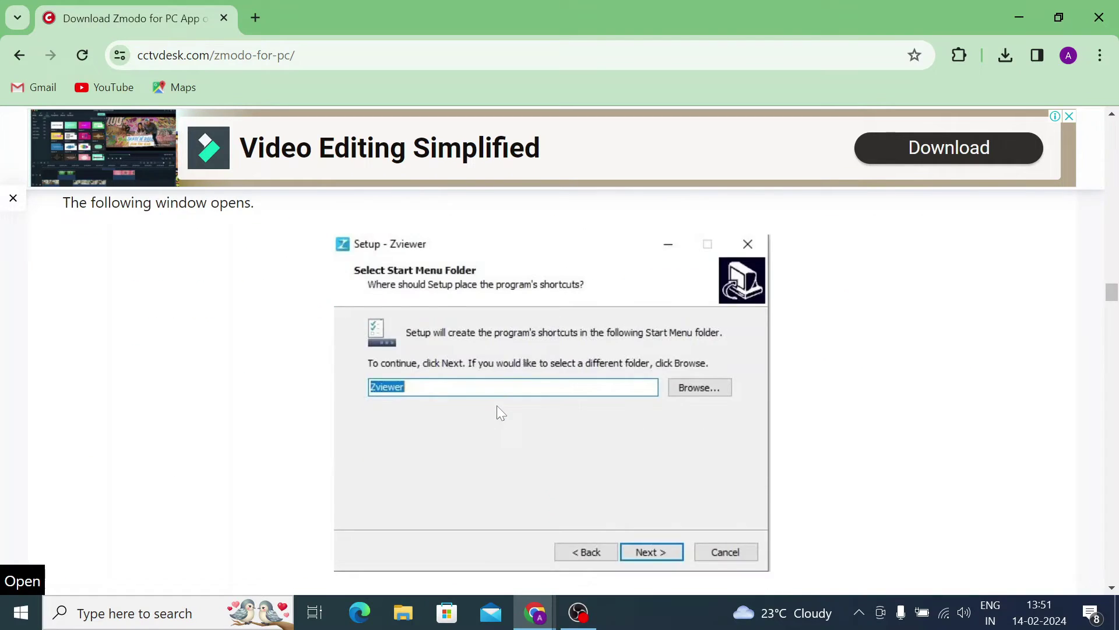
pyautogui.scroll(14, 500, 414)
pyautogui.scroll(-15, 500, 413)
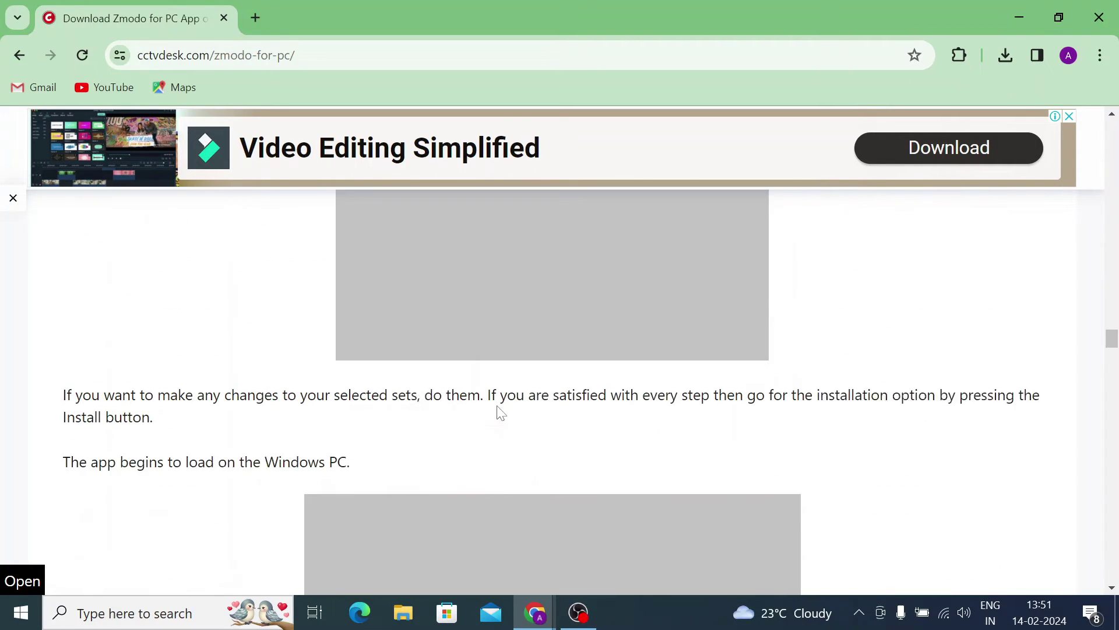
pyautogui.scroll(-13, 500, 413)
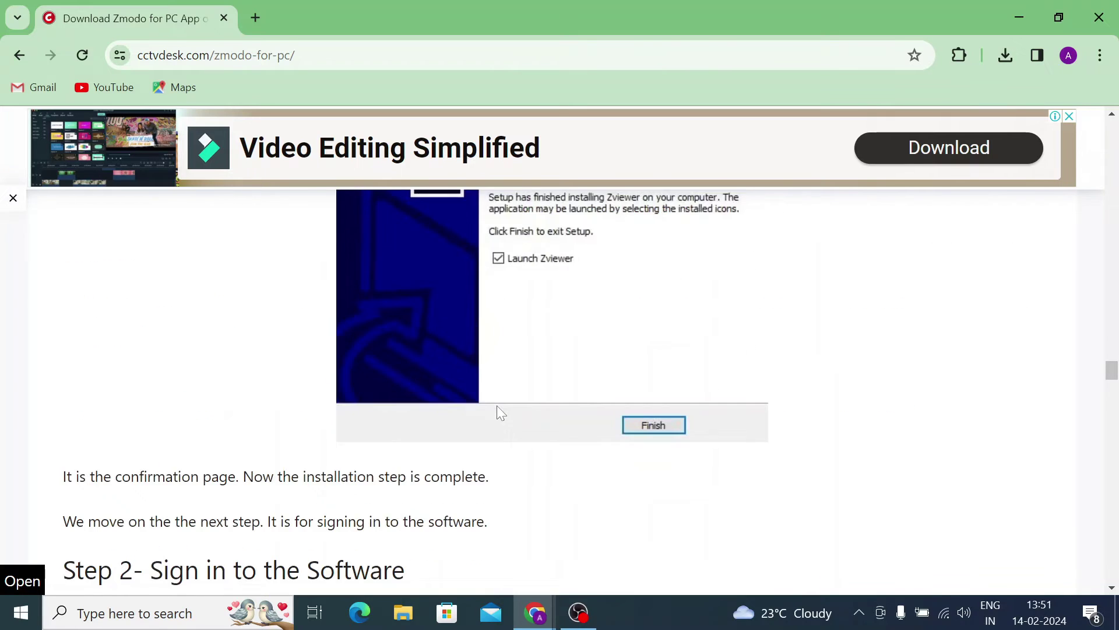
pyautogui.scroll(-6, 500, 413)
pyautogui.scroll(-5, 500, 413)
pyautogui.scroll(15, 500, 414)
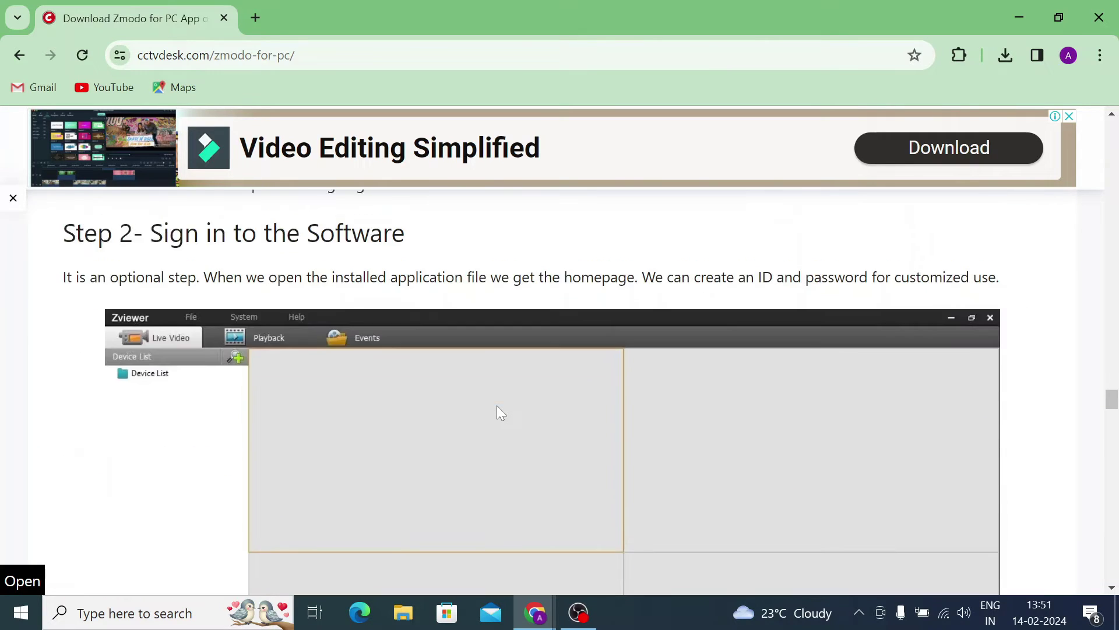
pyautogui.scroll(20, 500, 412)
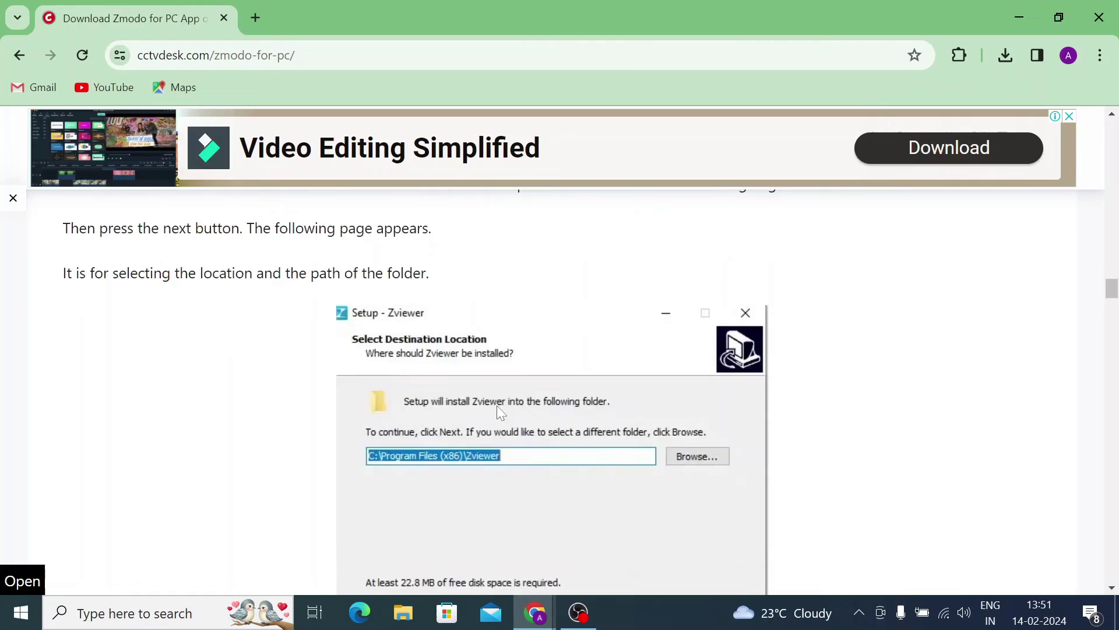
pyautogui.scroll(20, 500, 413)
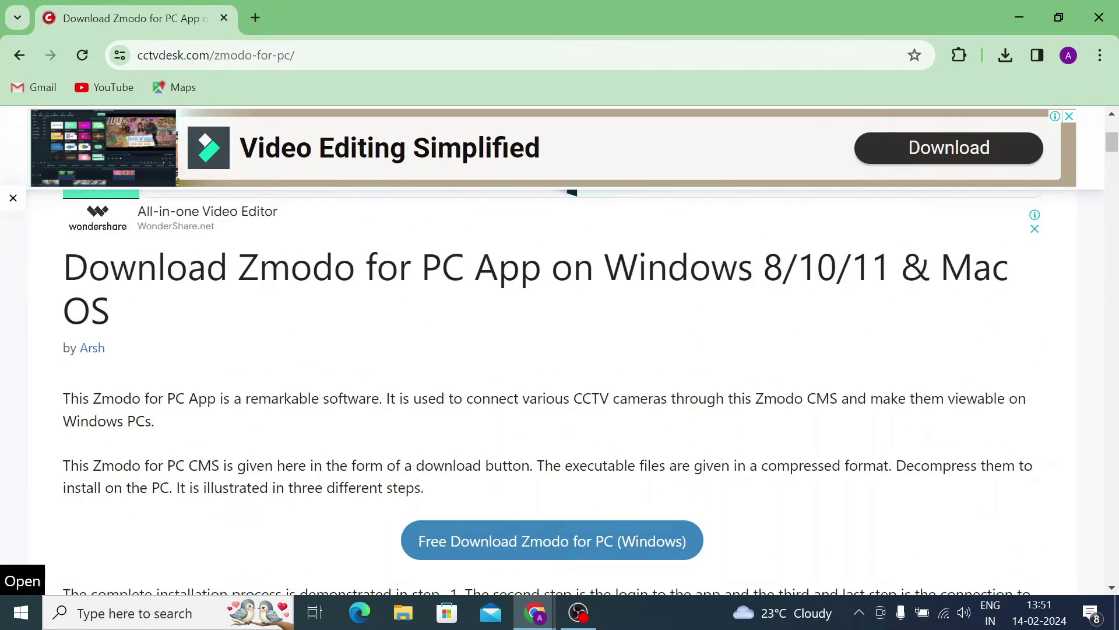
pyautogui.scroll(-3, 401, 385)
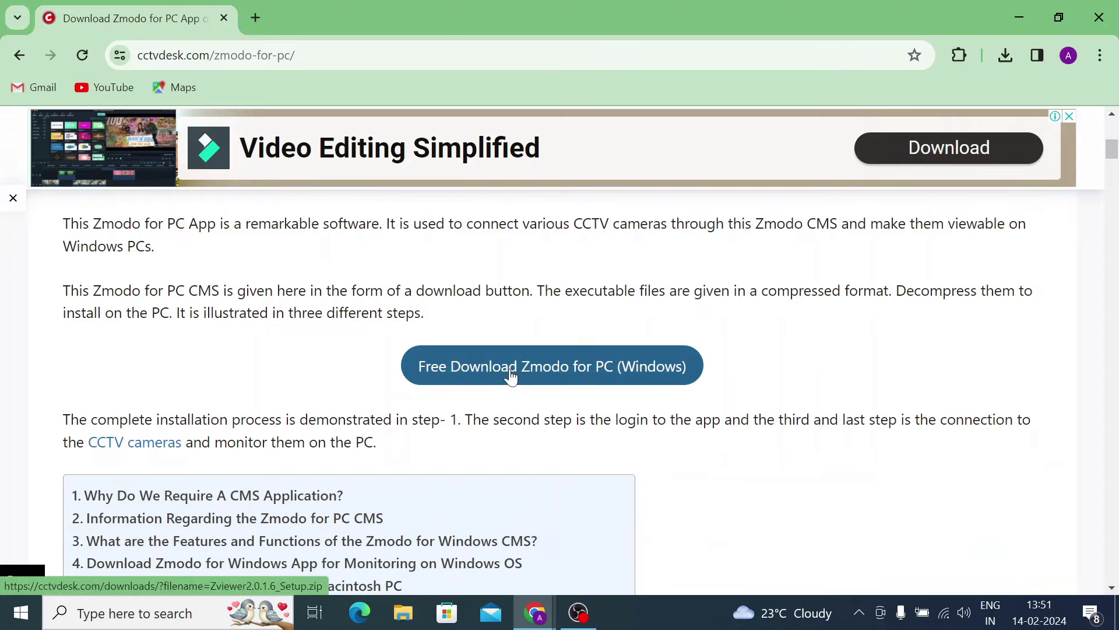
# Download Zviewer2.0.1.6_Setup.zip (6.1 MB) from CCTV DESK, dismissing the ad, and view recent downloads
pyautogui.click(511, 373)
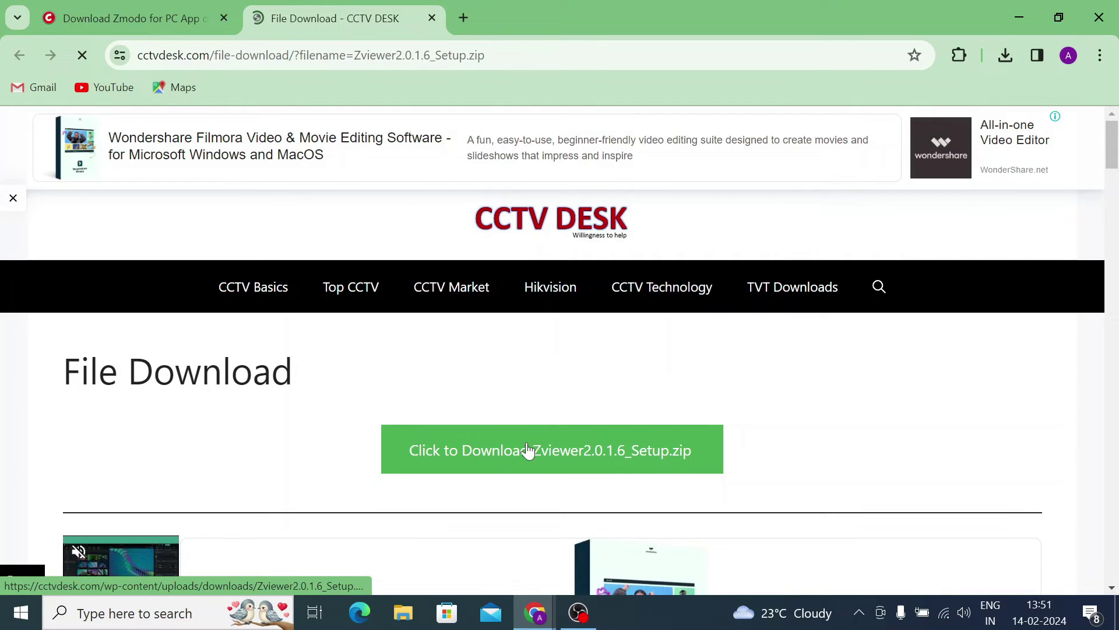
pyautogui.click(557, 452)
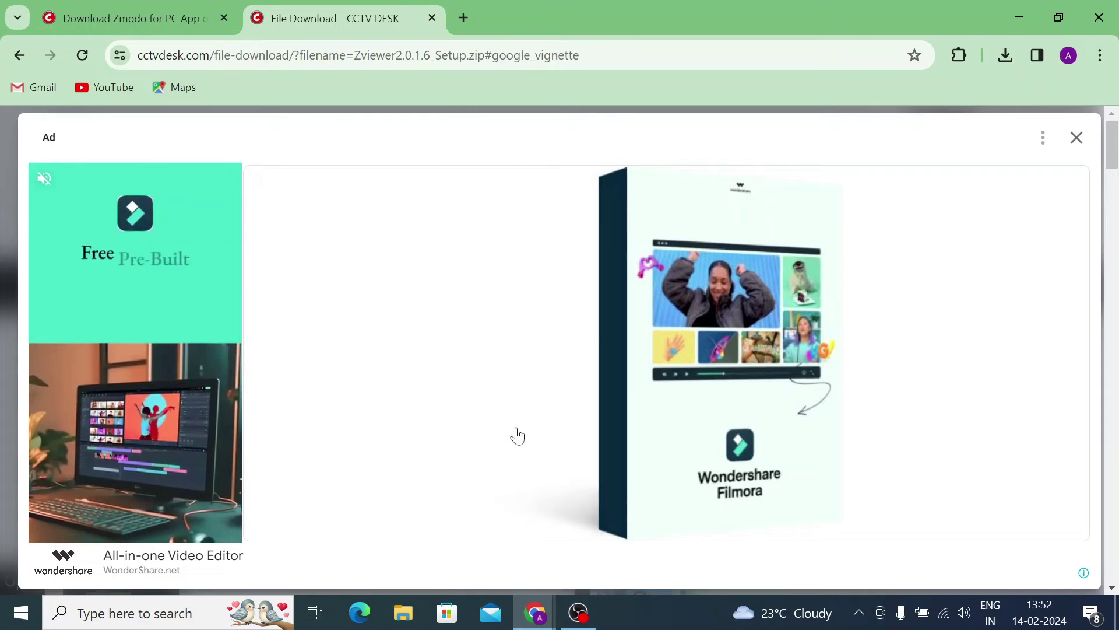
pyautogui.click(1076, 139)
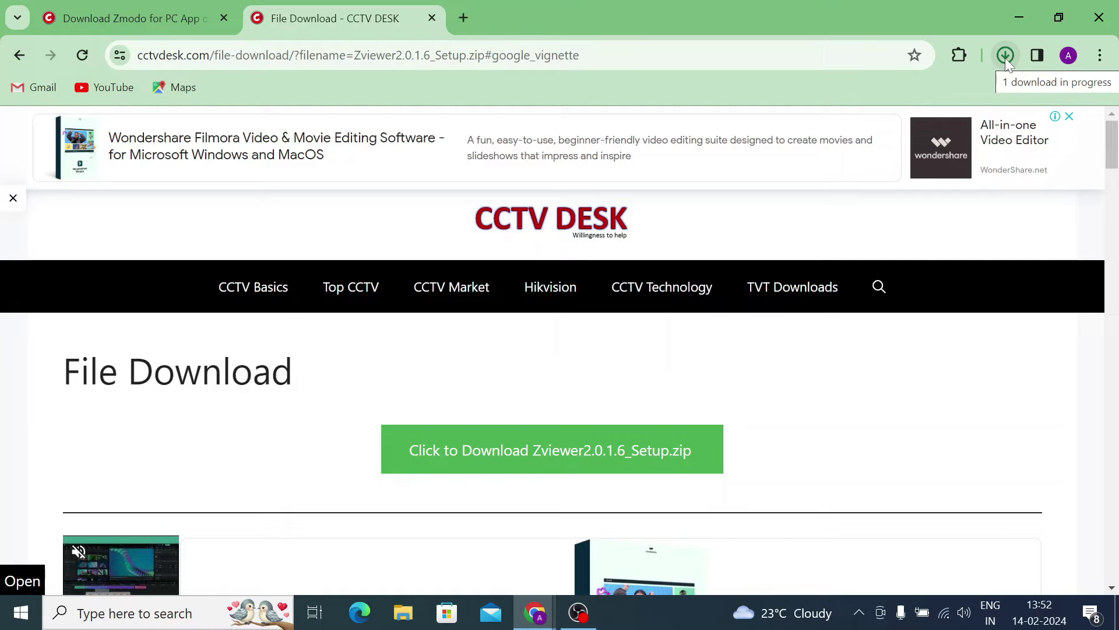
pyautogui.click(1005, 55)
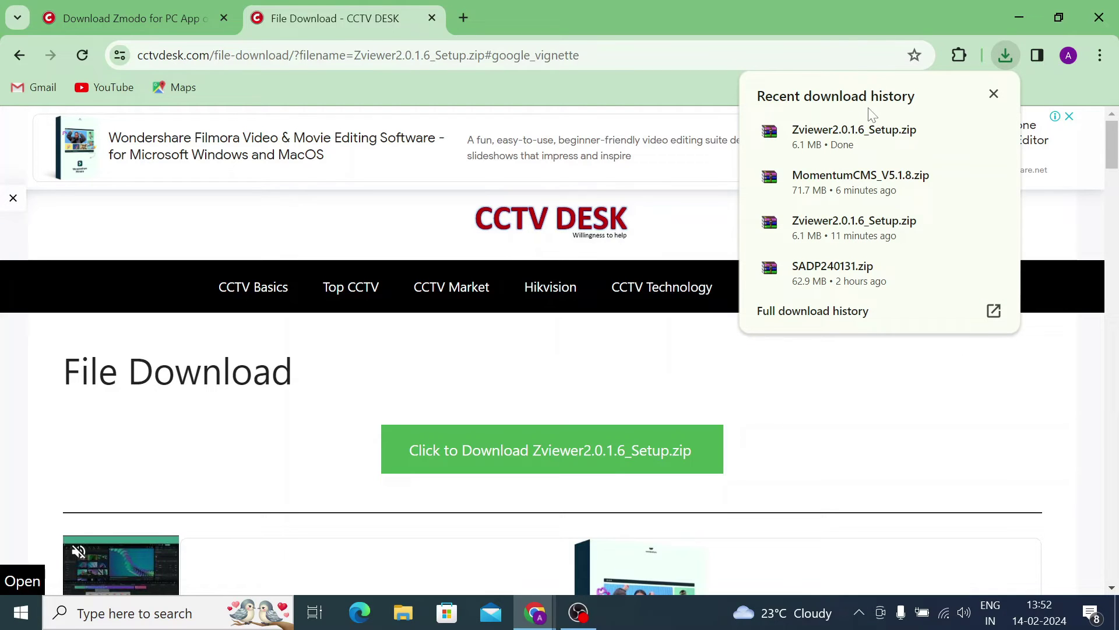
# Extract Zviewer2.0.1.6_Setup.zip to a Zviewer2.0.1.6_Setup folder and open it
pyautogui.moveTo(863, 145)
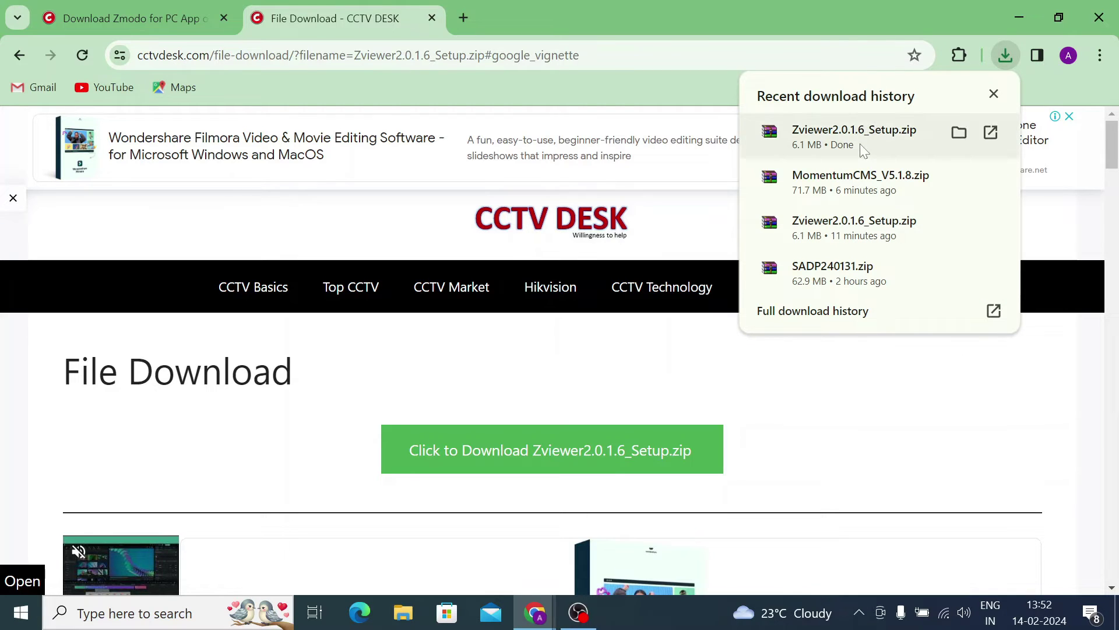
pyautogui.click(959, 132)
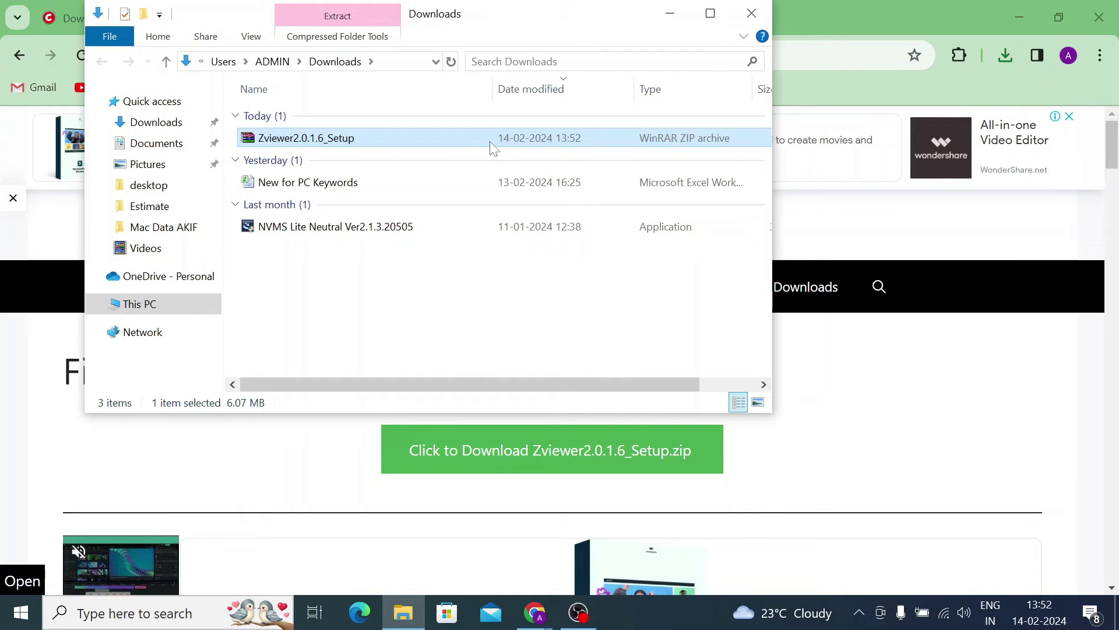
pyautogui.rightClick(296, 137)
pyautogui.click(354, 228)
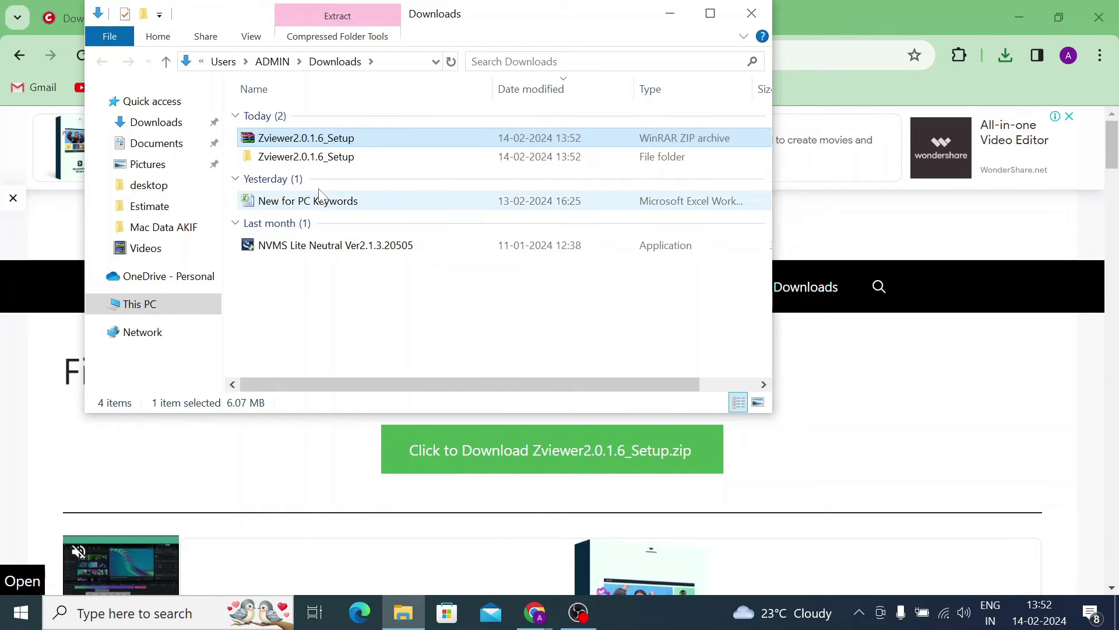
pyautogui.doubleClick(311, 158)
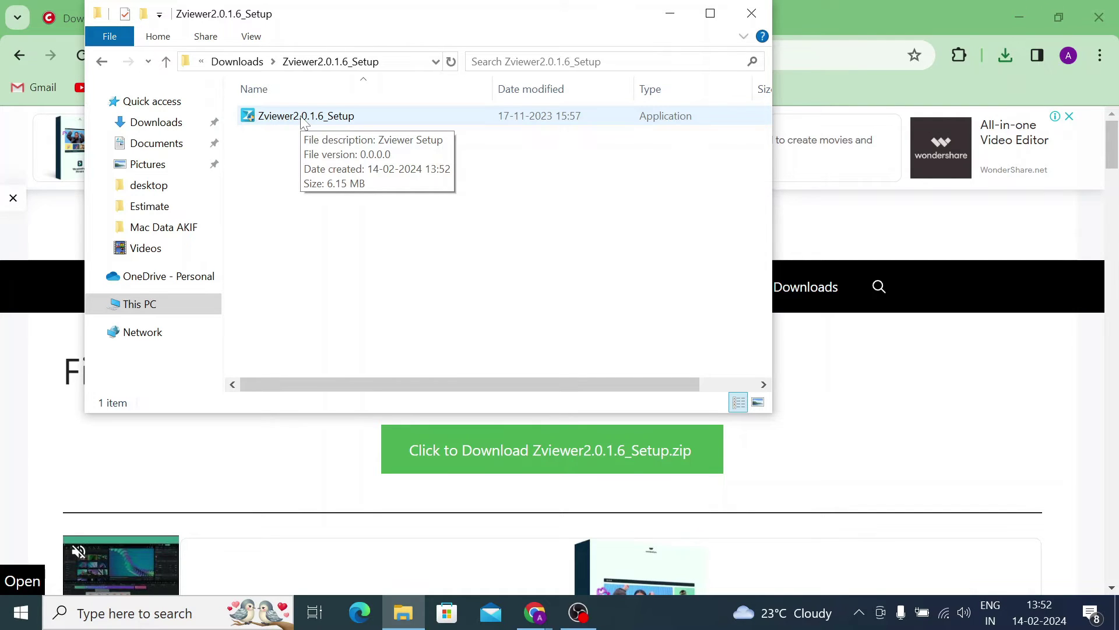
# Run the Zviewer setup as administrator with English as the setup language
pyautogui.rightClick(301, 119)
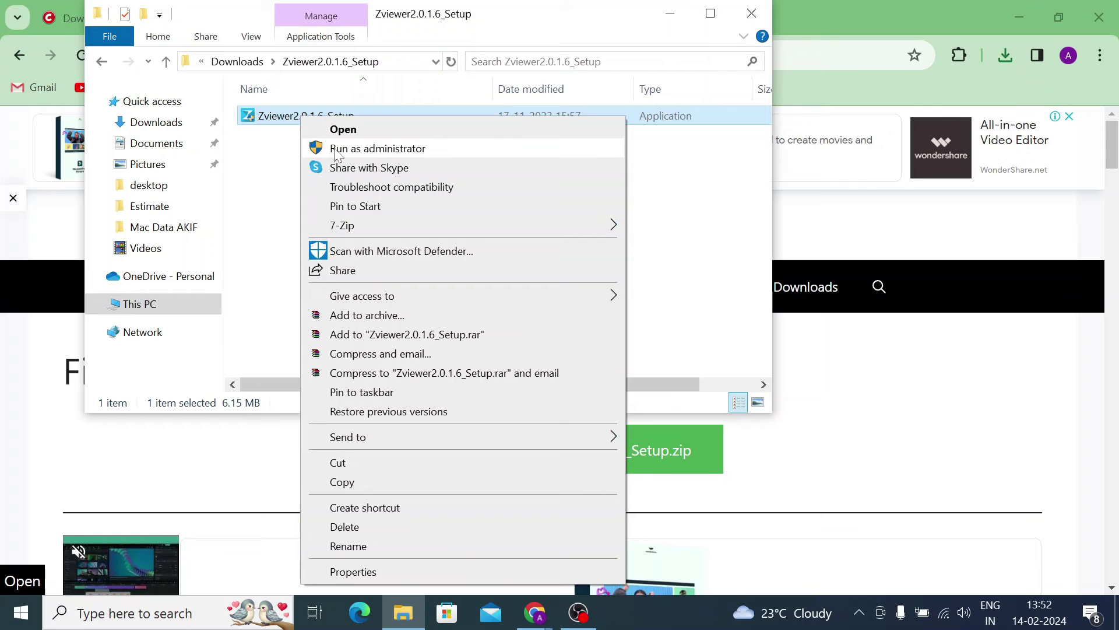
pyautogui.click(335, 150)
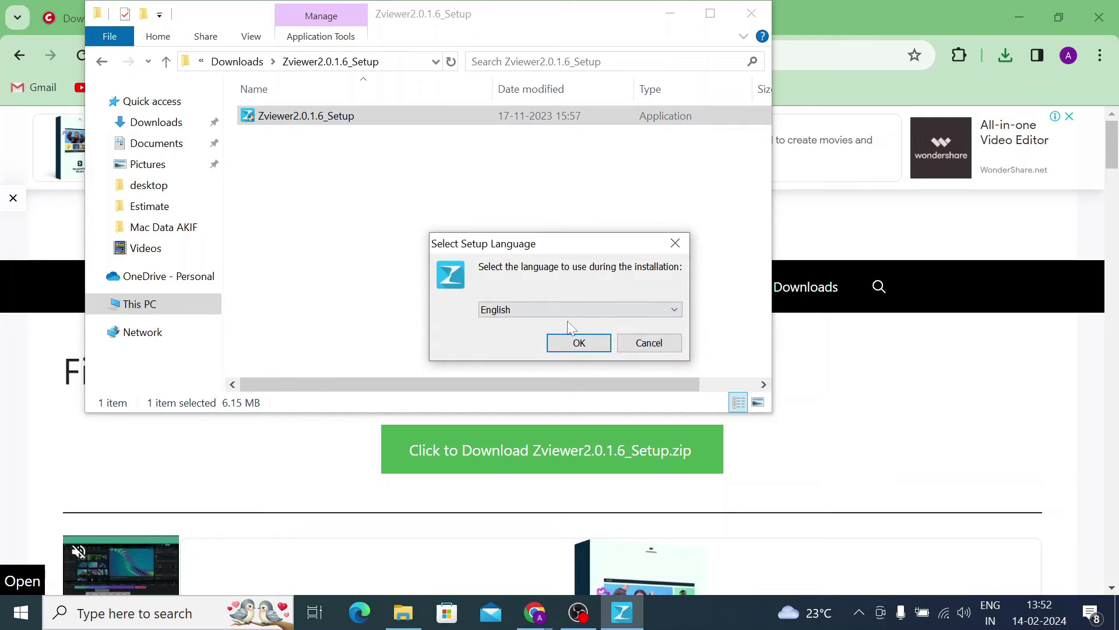
pyautogui.click(578, 344)
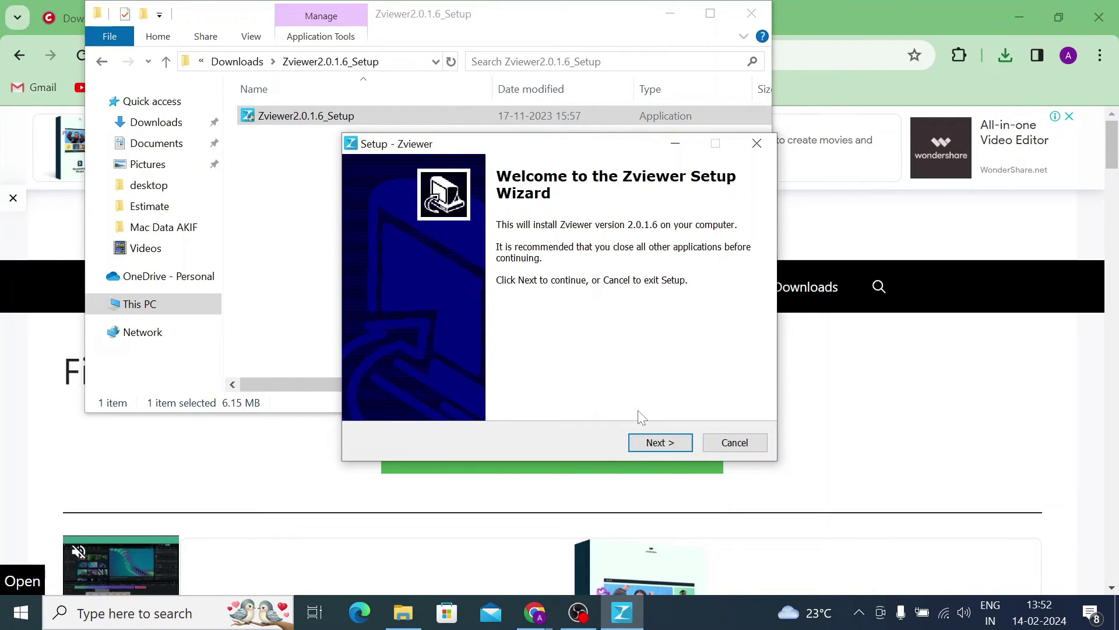
# Install Zviewer 2.0.1.6 into C:\Program Files (x86)\Zviewer with a desktop icon, then launch it
pyautogui.click(660, 442)
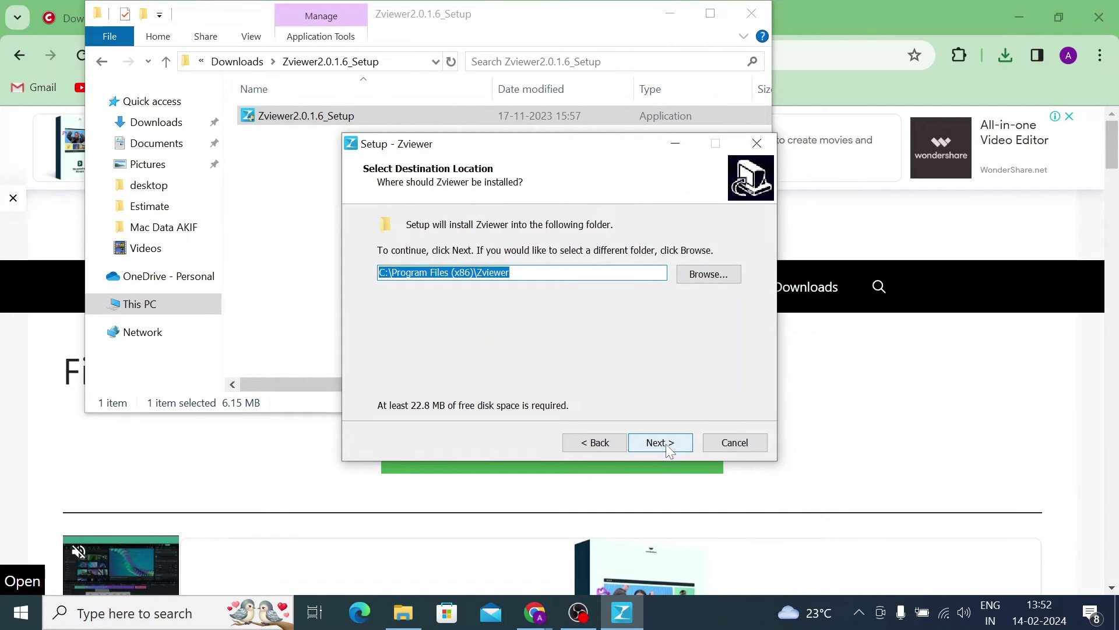
pyautogui.click(667, 444)
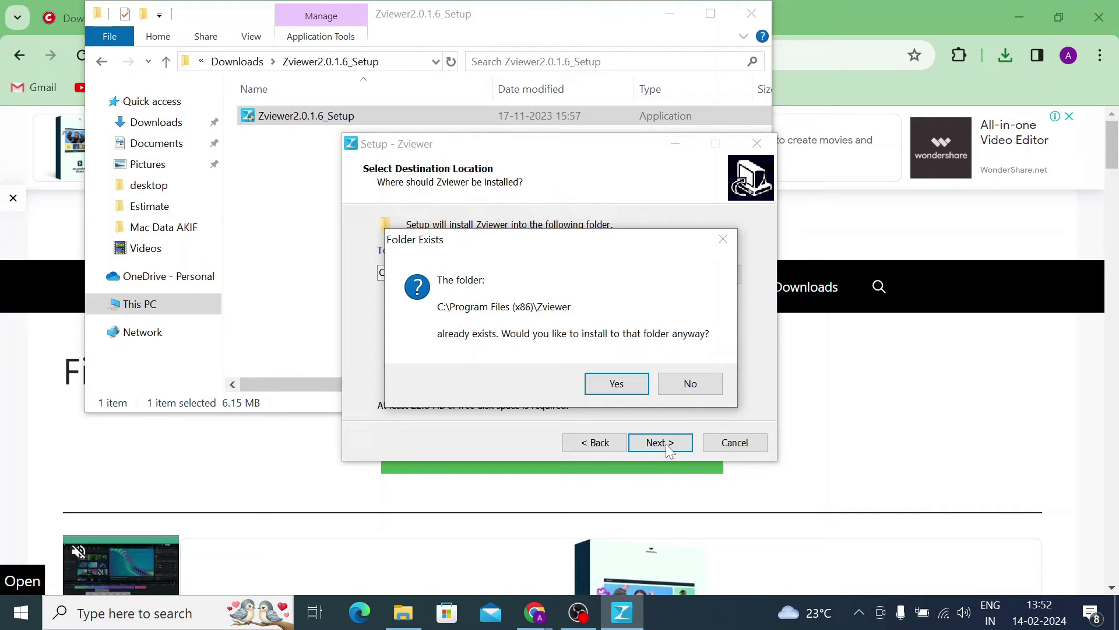
pyautogui.click(616, 385)
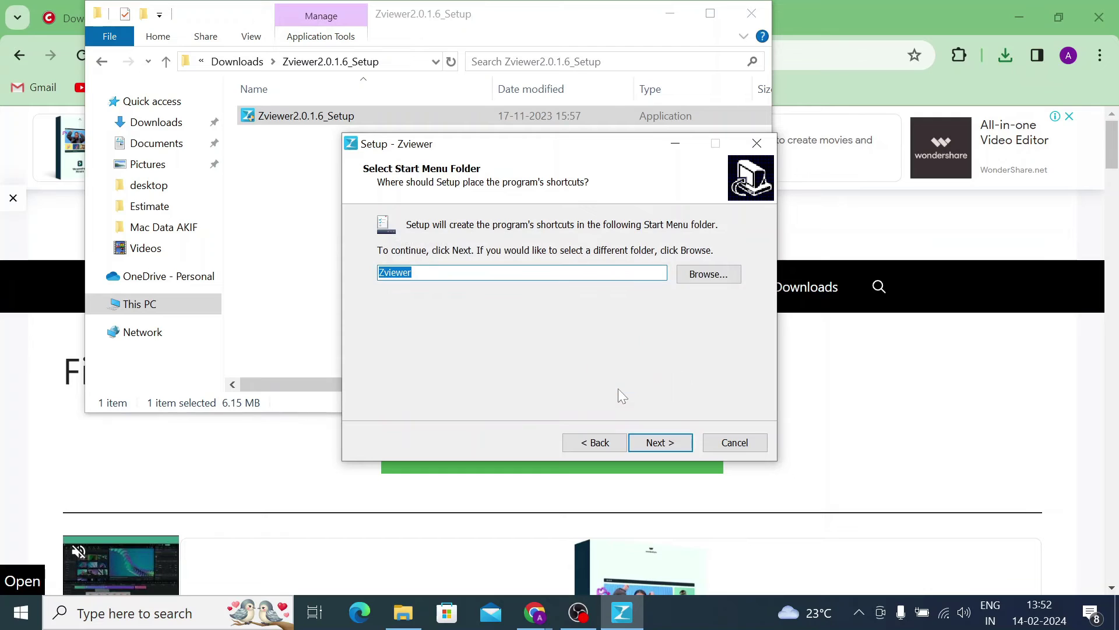
pyautogui.click(657, 443)
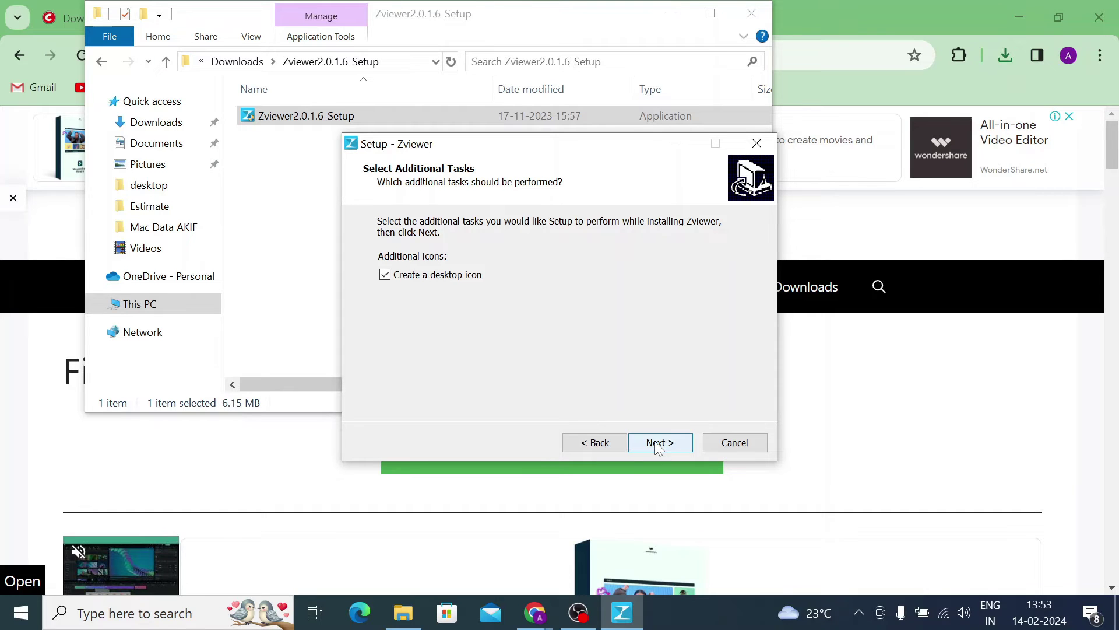
pyautogui.click(658, 443)
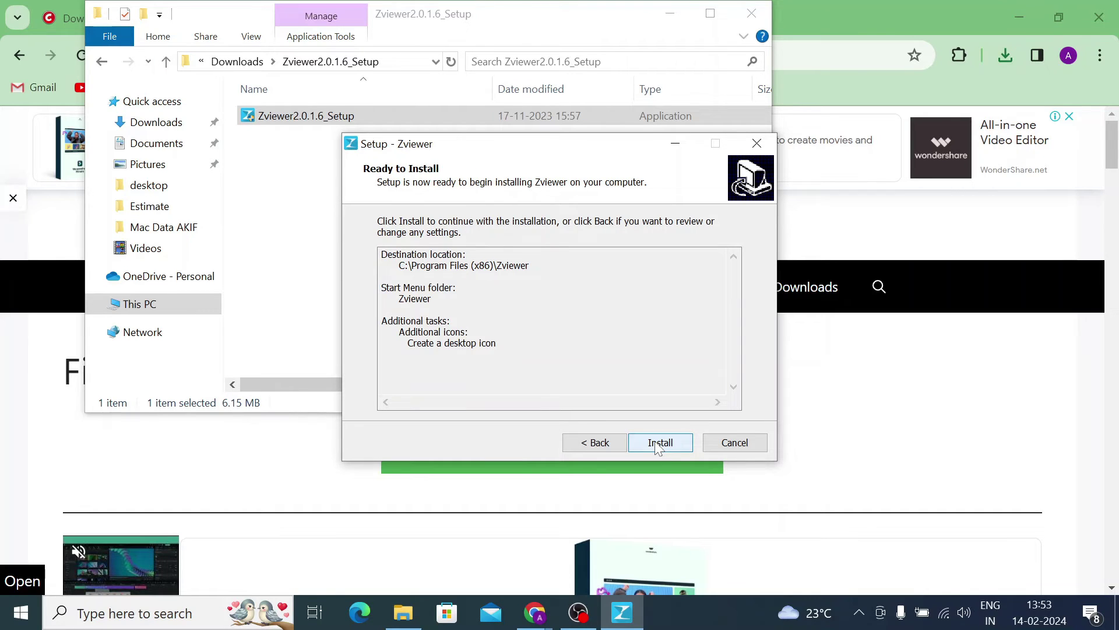
pyautogui.click(655, 442)
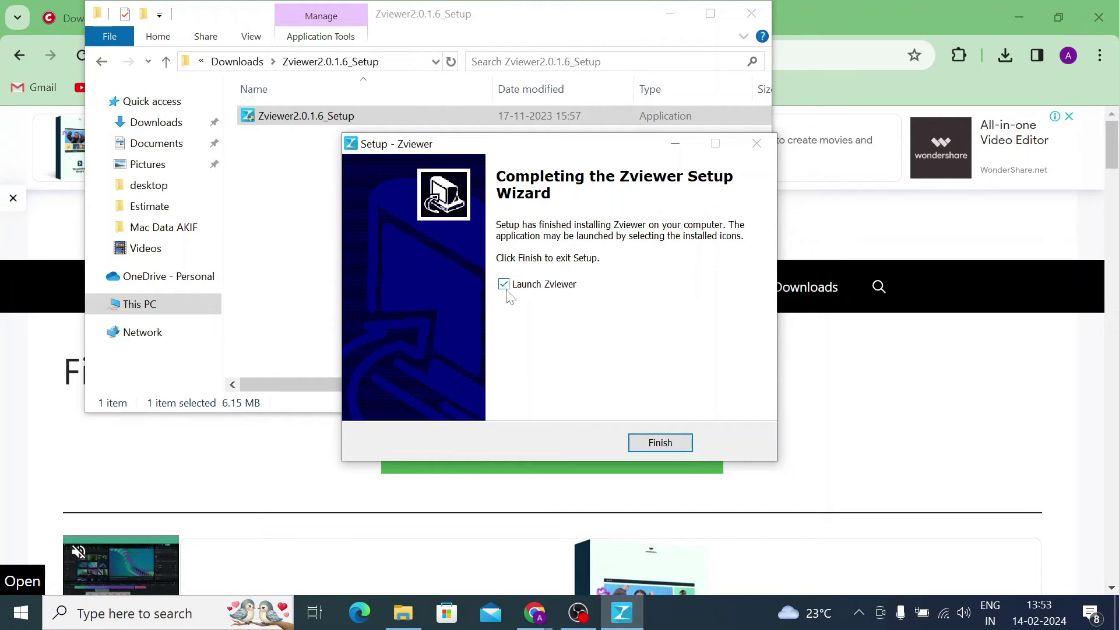
pyautogui.click(649, 444)
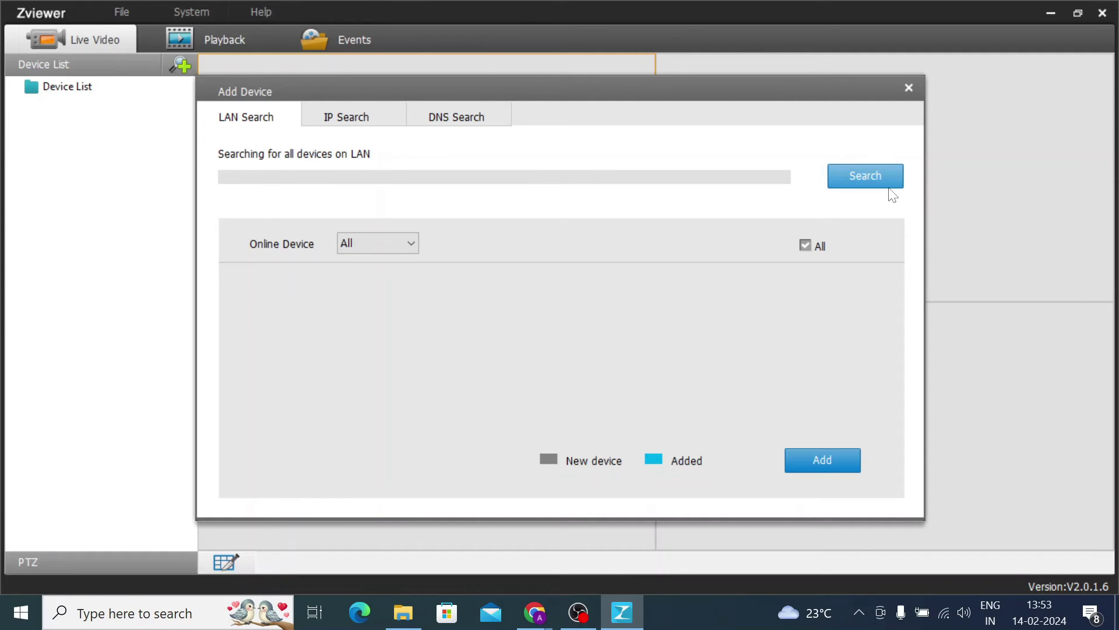
pyautogui.click(358, 124)
pyautogui.click(446, 122)
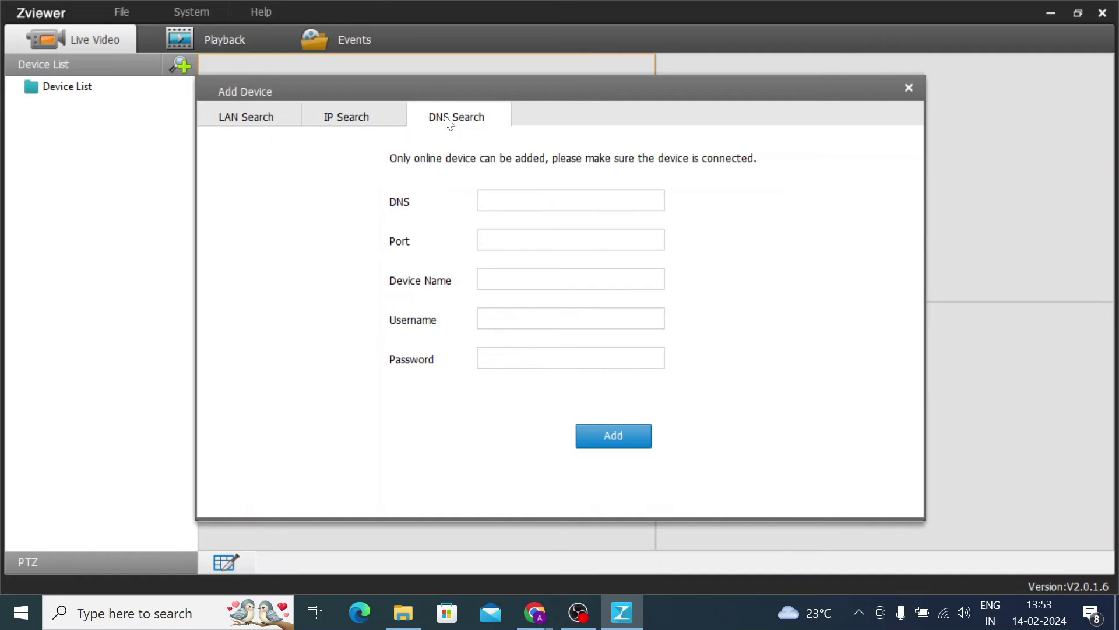
pyautogui.click(364, 129)
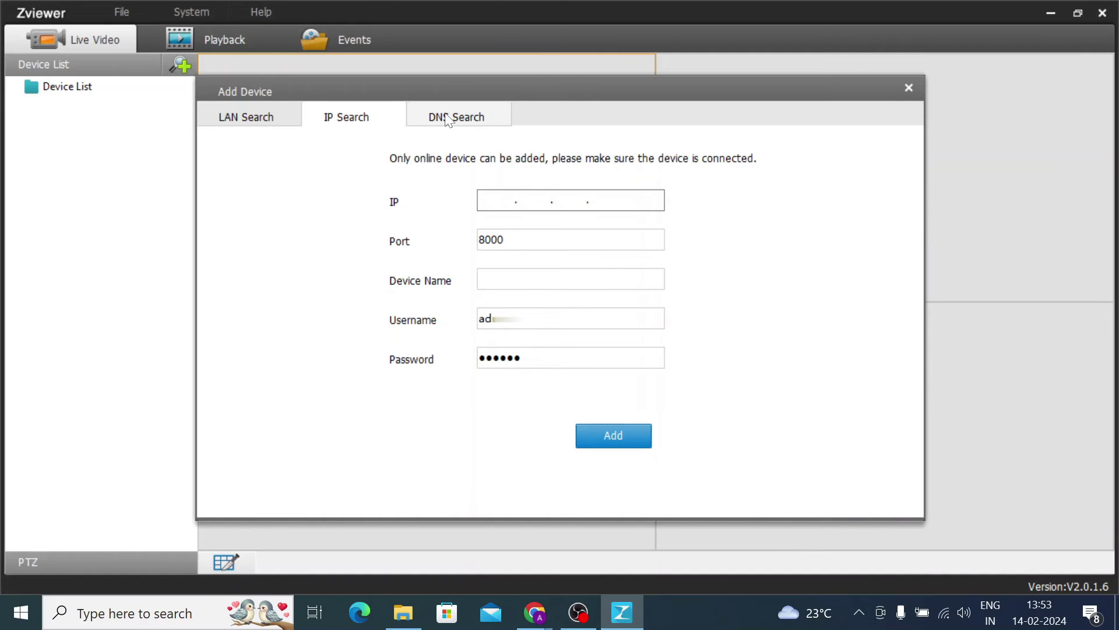
pyautogui.click(448, 120)
pyautogui.click(334, 125)
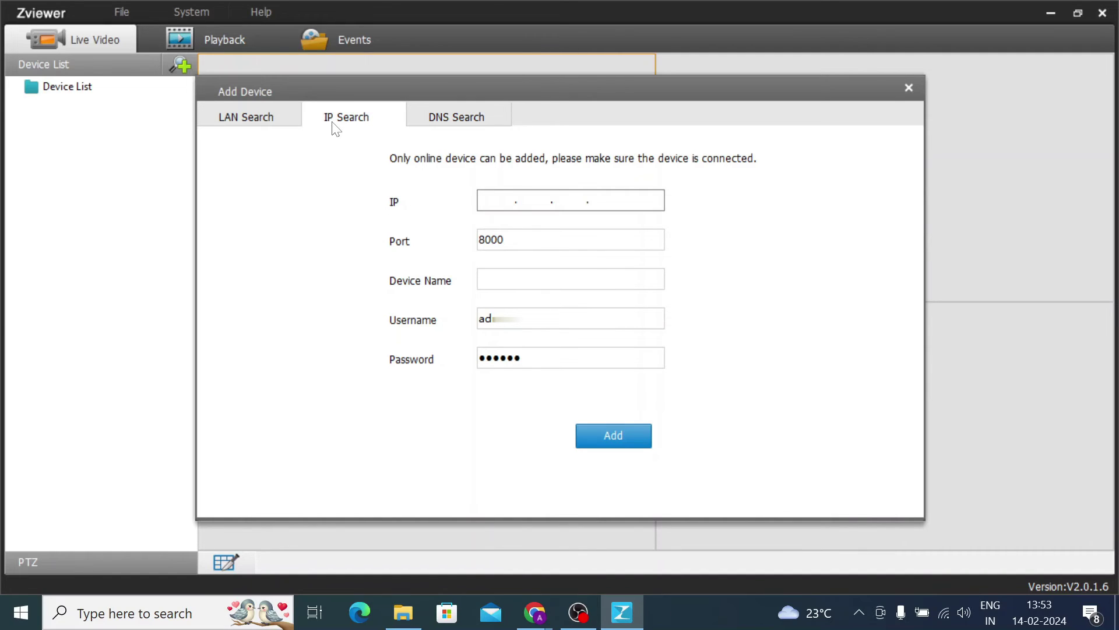
pyautogui.click(477, 123)
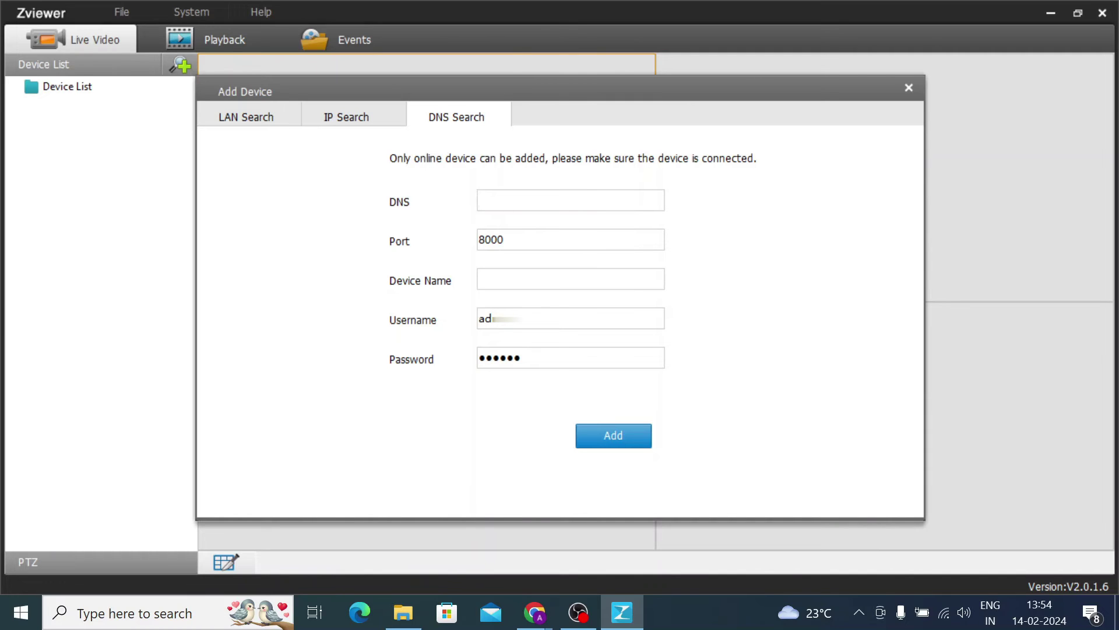
pyautogui.moveTo(510, 241); pyautogui.dragTo(445, 247)
pyautogui.click(479, 279)
# On the IP Search form, enter the camera IP address 192.168.1
pyautogui.click(361, 120)
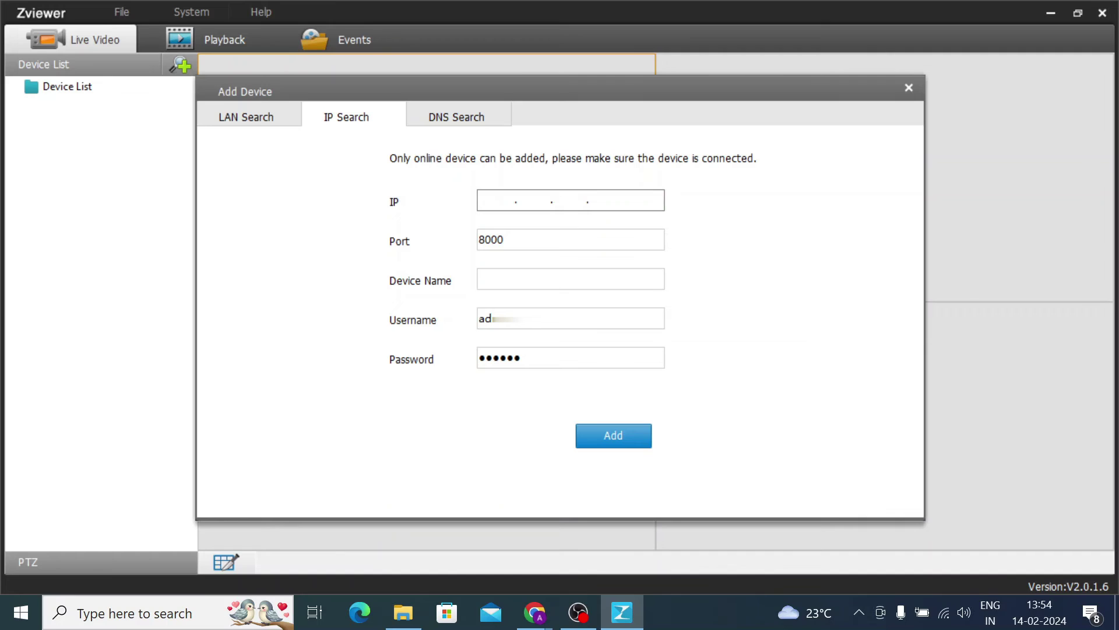
pyautogui.write('192 . 168 . ')
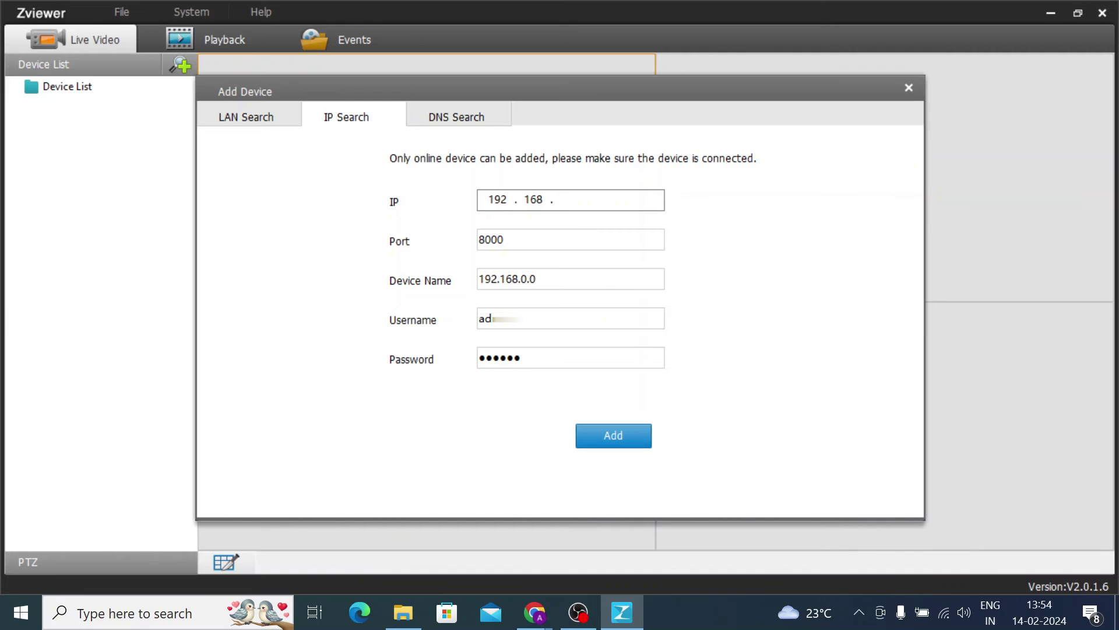
pyautogui.write('1')
pyautogui.write('12')
pyautogui.press('BackSpace')
pyautogui.press('BackSpace')
# Replace the device name with 'Test Device' and select the existing password for replacement
pyautogui.moveTo(565, 279); pyautogui.dragTo(478, 279)
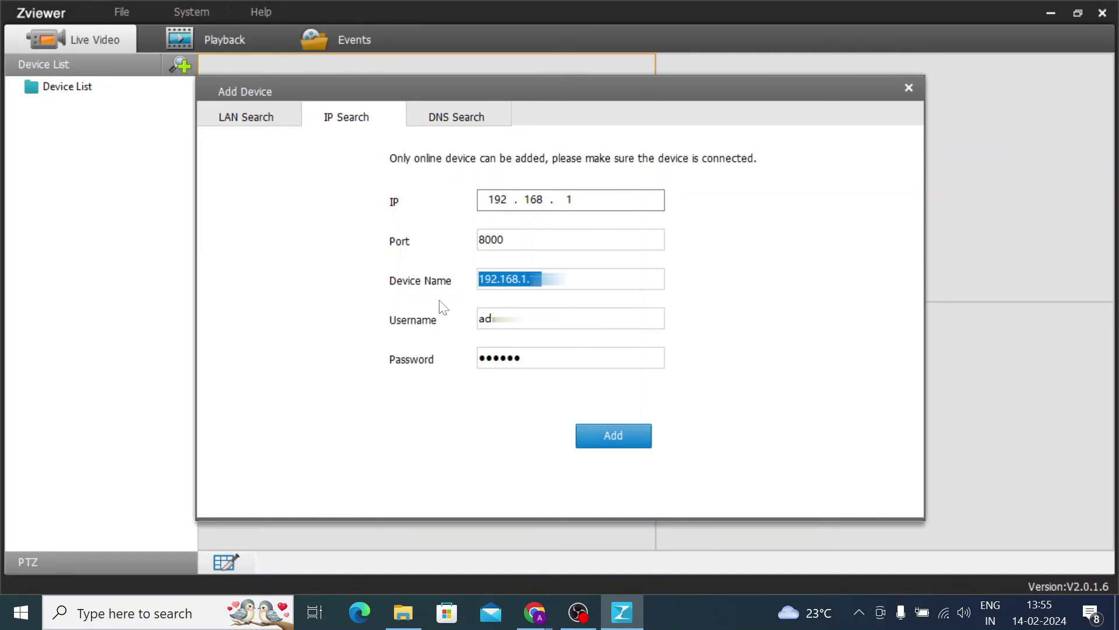
pyautogui.write('Test ')
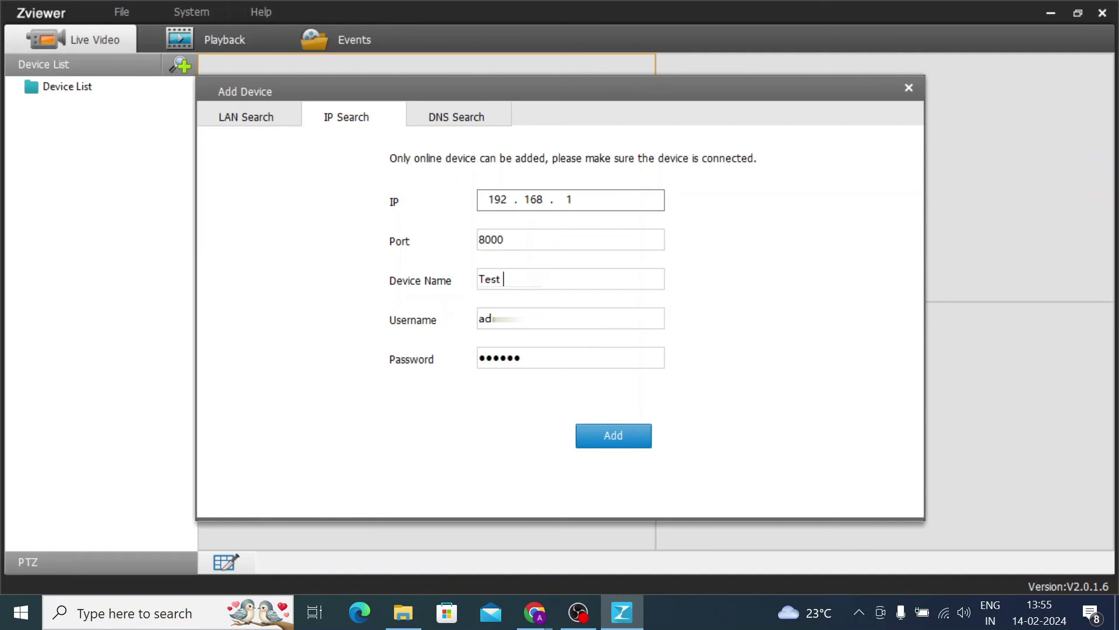
pyautogui.write('Device')
pyautogui.moveTo(528, 365); pyautogui.dragTo(473, 372)
# Retype the device password, add the device, and drag Device List onto the top-left video pane
pyautogui.write('••')
pyautogui.click(591, 437)
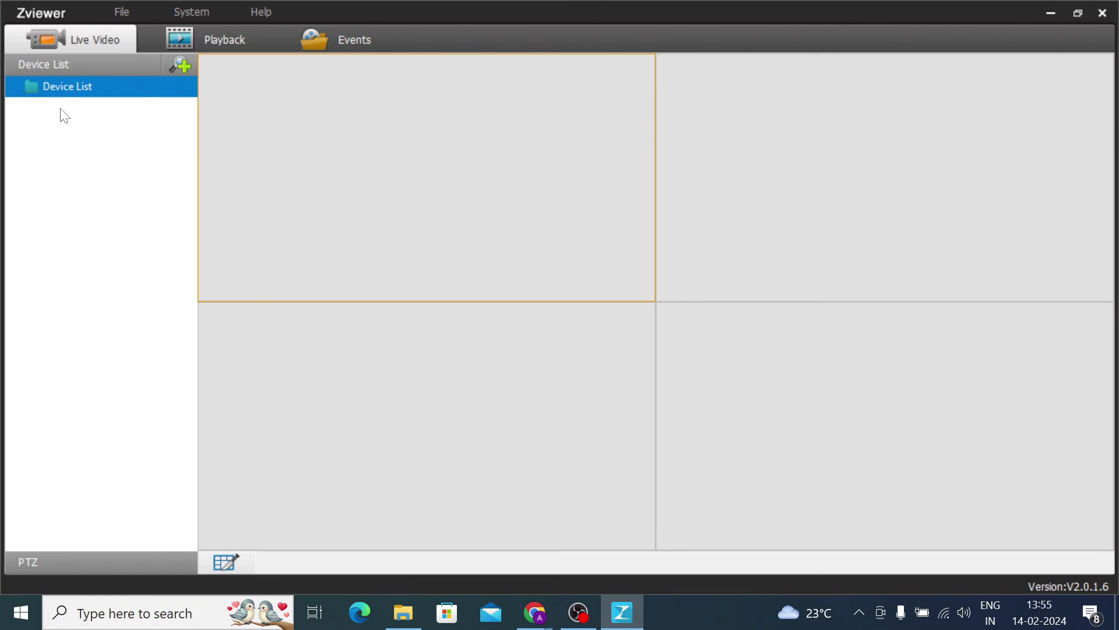
pyautogui.moveTo(61, 99); pyautogui.dragTo(376, 150)
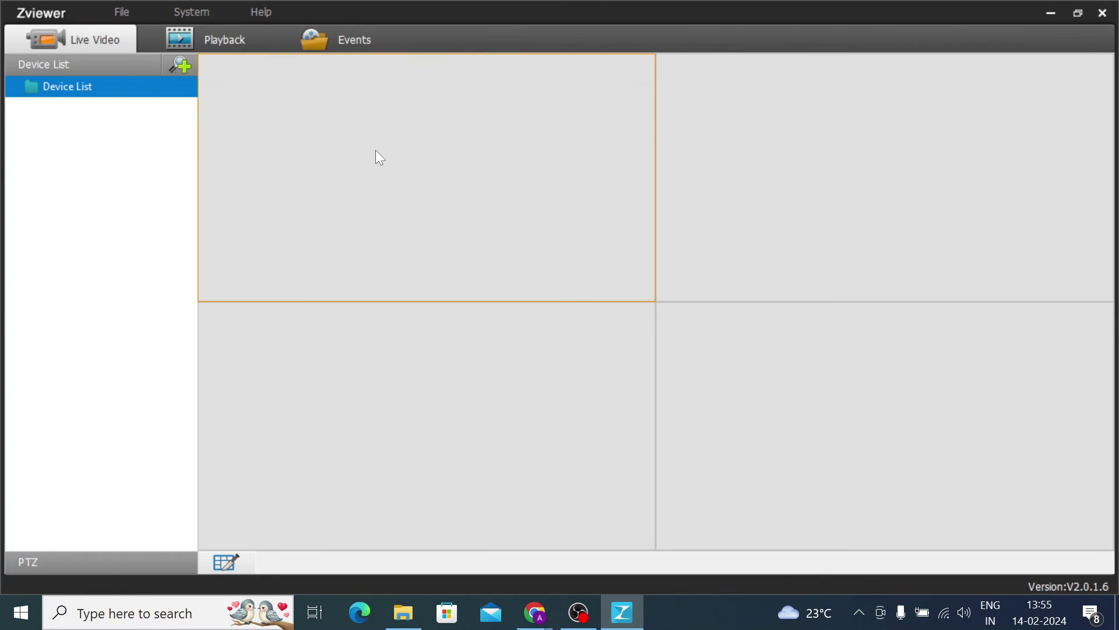